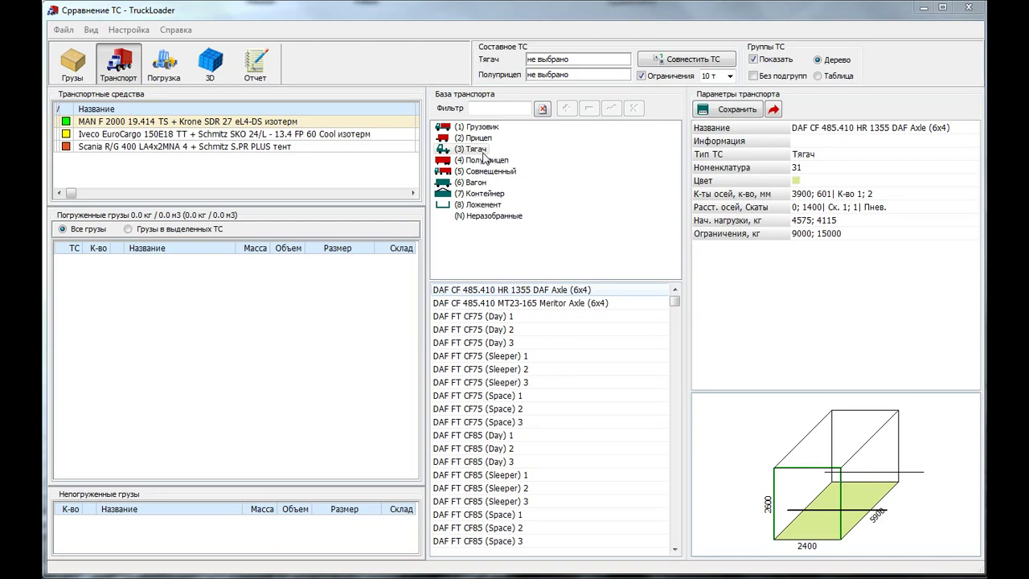
# Step: Browse the trailer and tractor catalogue by brand, ending on the MAN F 2000 27.414 TS (6x4) tractor
pyautogui.click(463, 138)
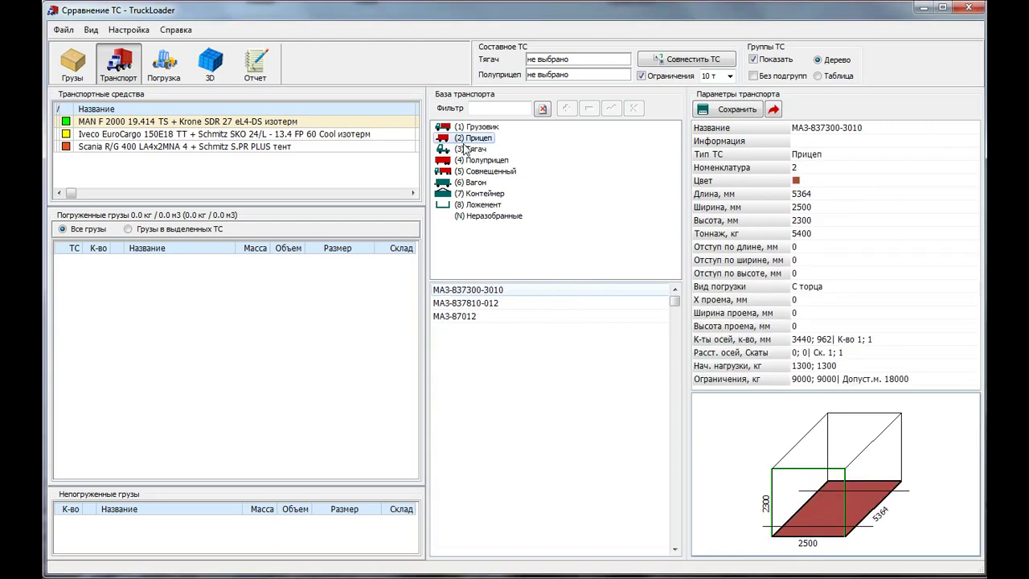
pyautogui.click(471, 150)
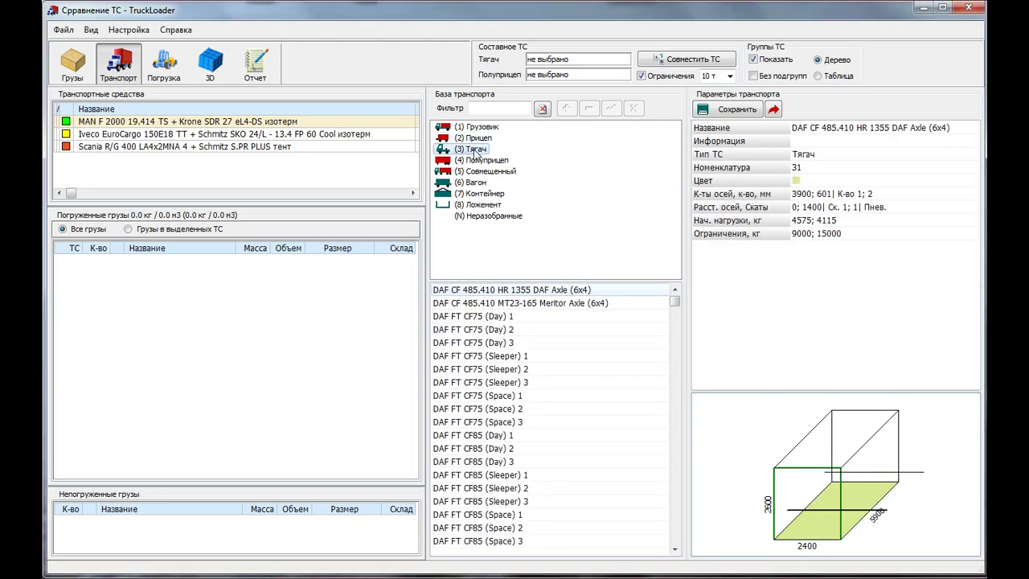
pyautogui.doubleClick(476, 151)
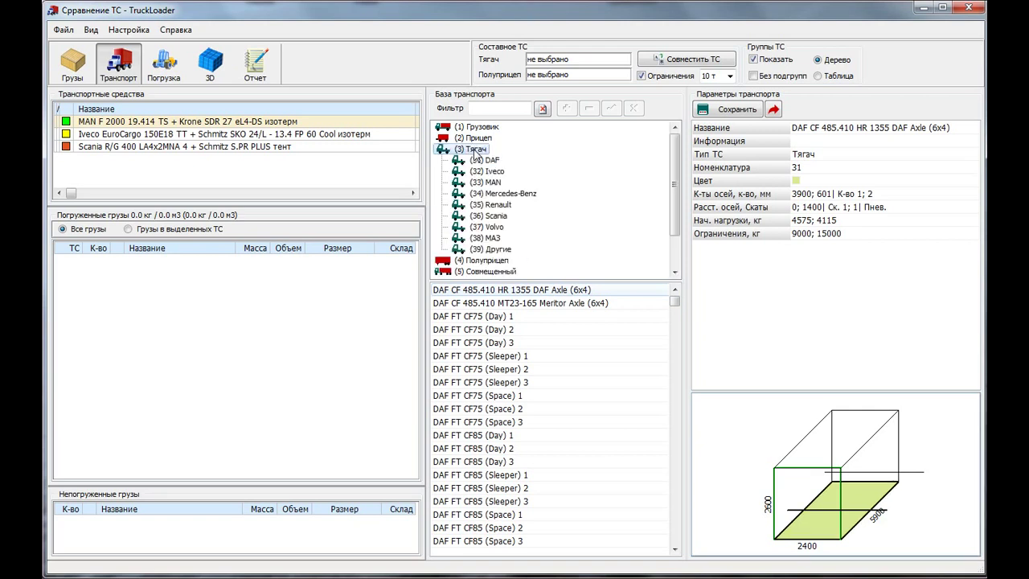
pyautogui.click(485, 183)
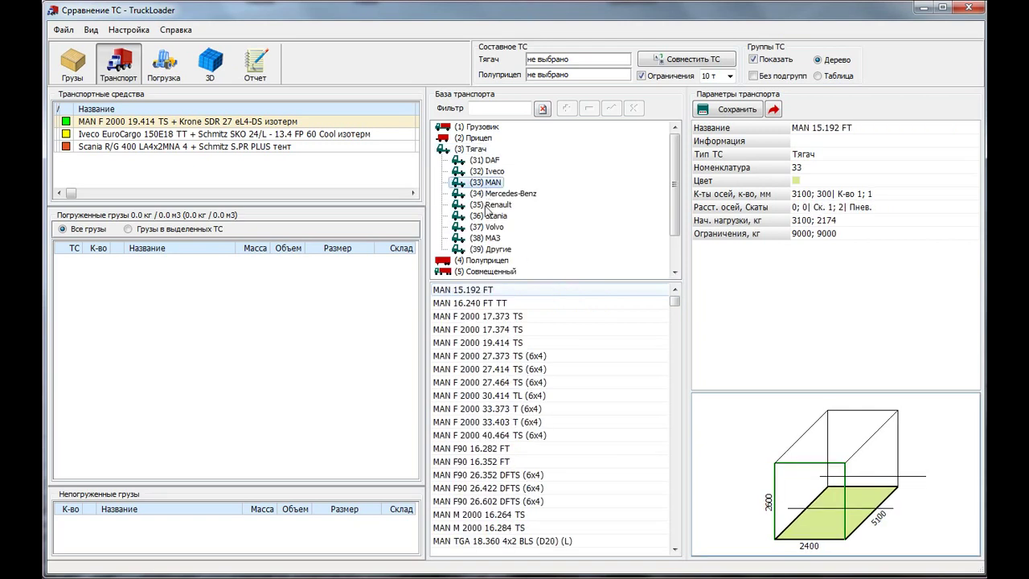
pyautogui.click(488, 205)
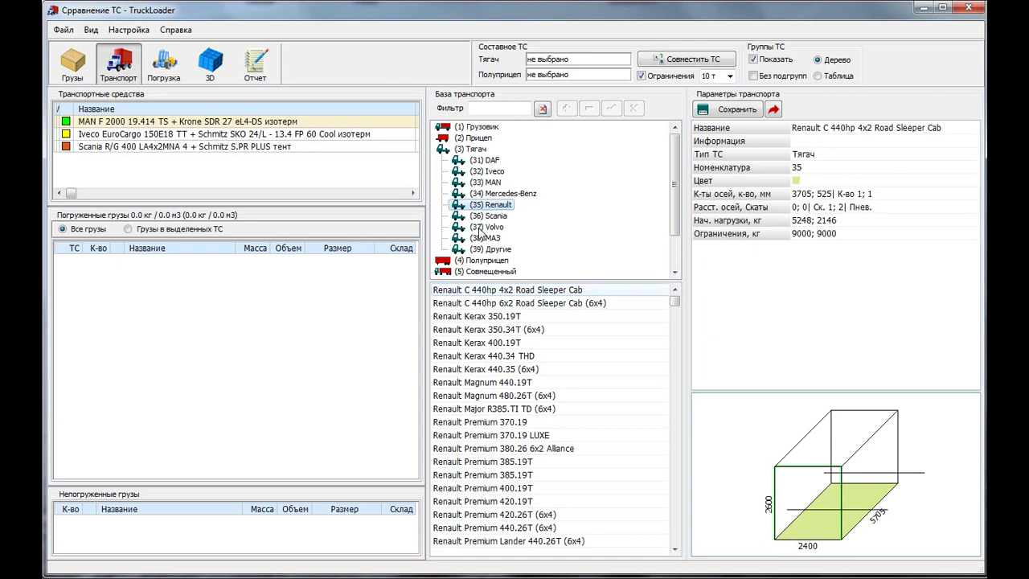
pyautogui.click(483, 227)
pyautogui.click(489, 208)
pyautogui.click(488, 183)
pyautogui.click(502, 368)
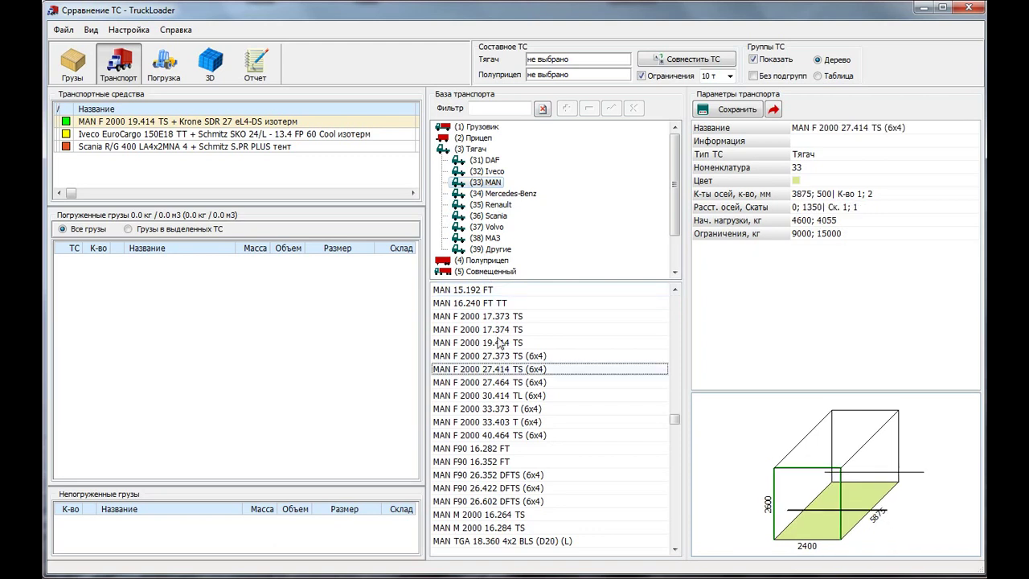
# Step: Try pneumatic suspension, two tyres per axle side and a single axle on the MAN tractor's second bogie, then discard the edits
pyautogui.doubleClick(823, 233)
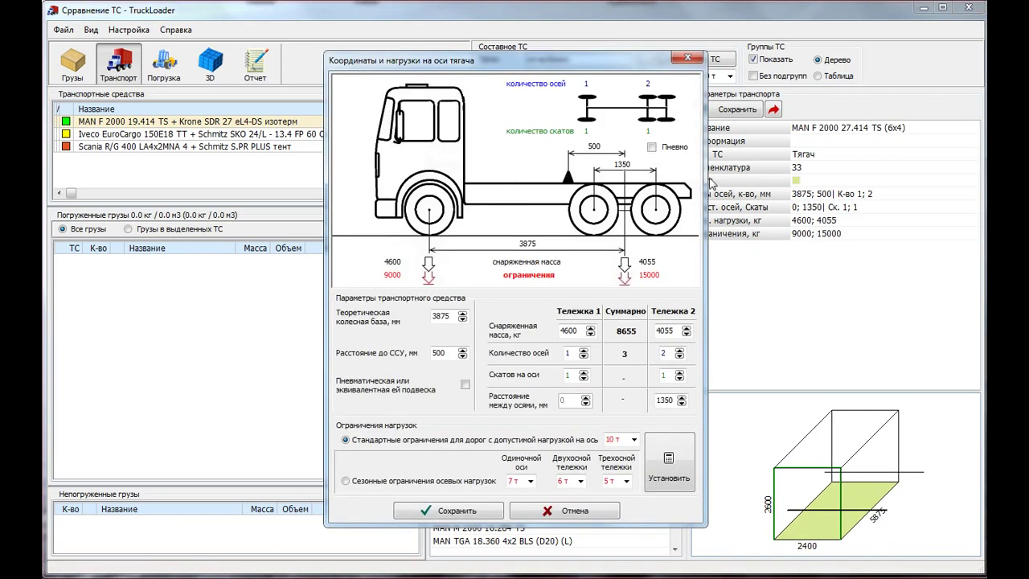
pyautogui.click(651, 148)
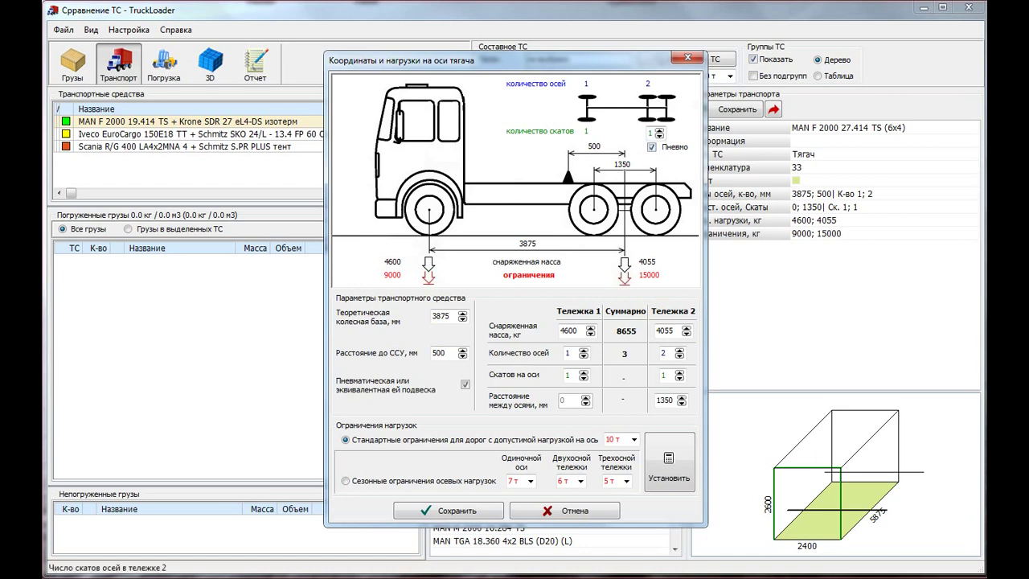
pyautogui.click(660, 131)
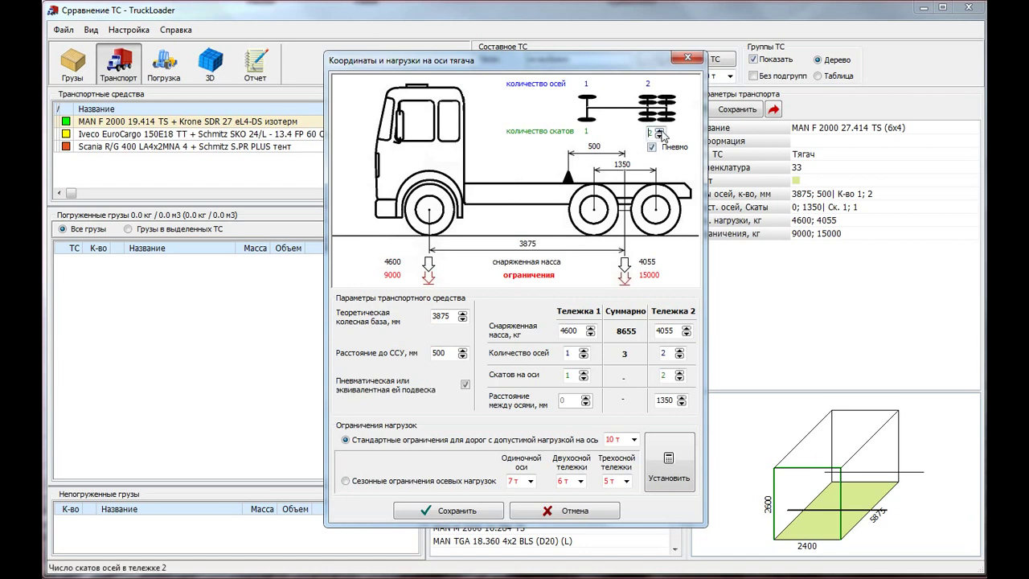
pyautogui.click(660, 89)
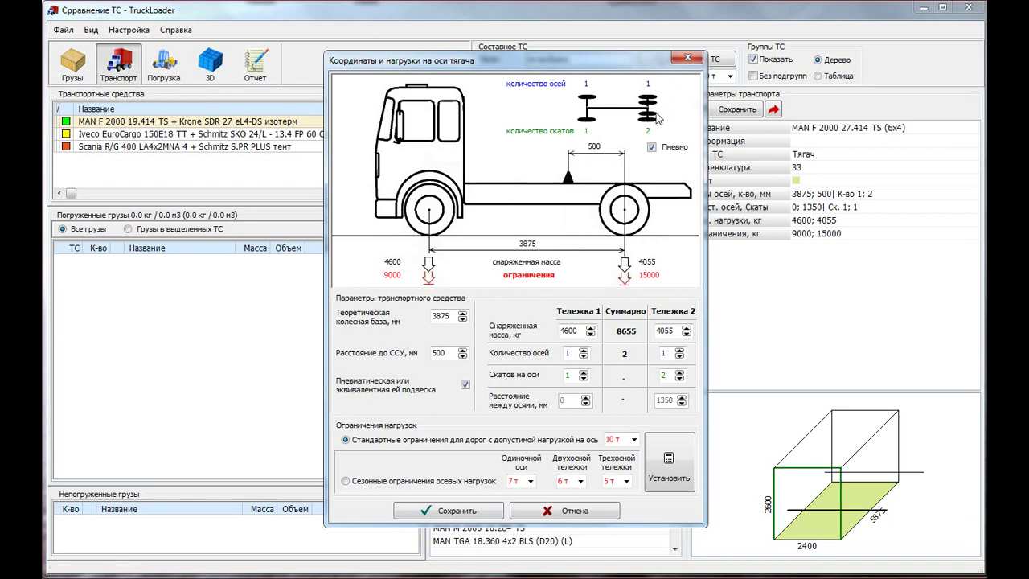
pyautogui.moveTo(531, 245)
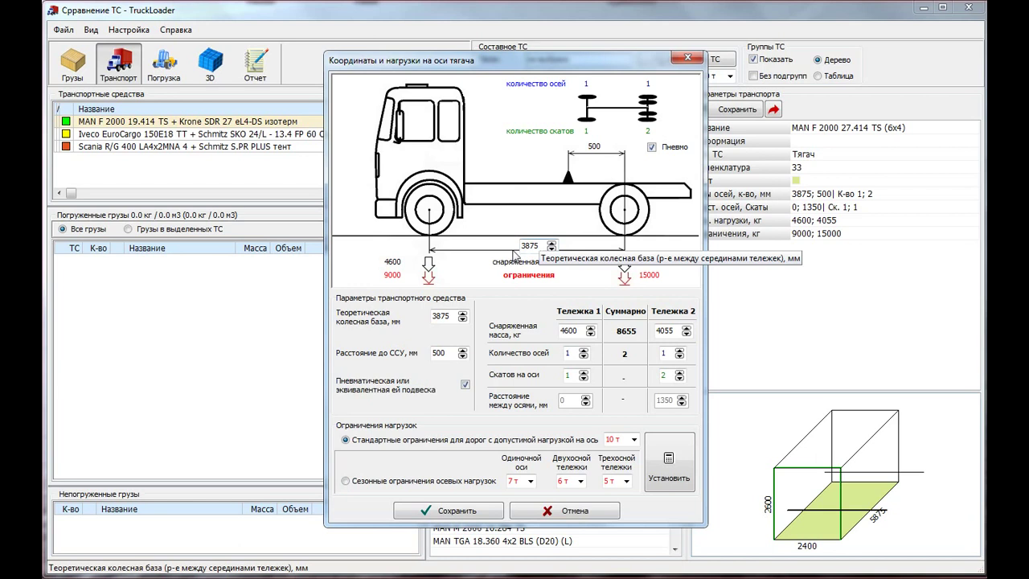
pyautogui.moveTo(398, 259)
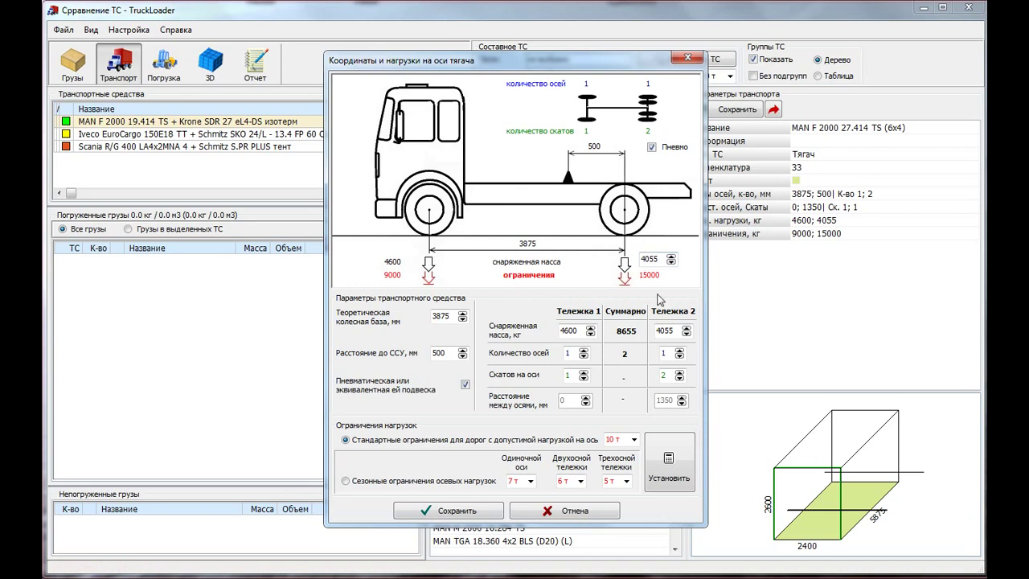
pyautogui.click(592, 519)
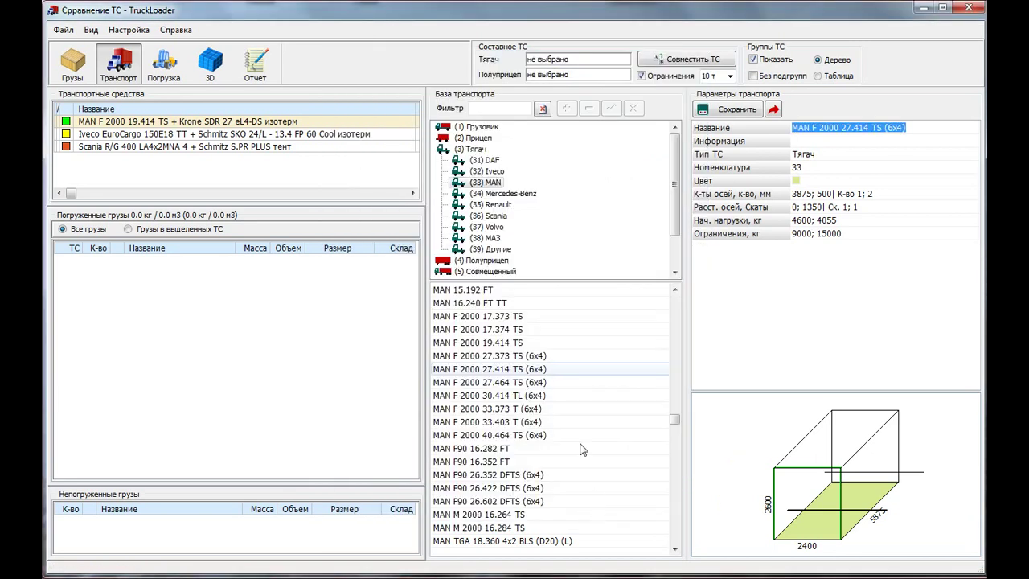
# Step: Browse the semi-trailer catalogue by brand and examine the axle coordinates and loads of the МАЗ 938660-026 тент
pyautogui.doubleClick(460, 152)
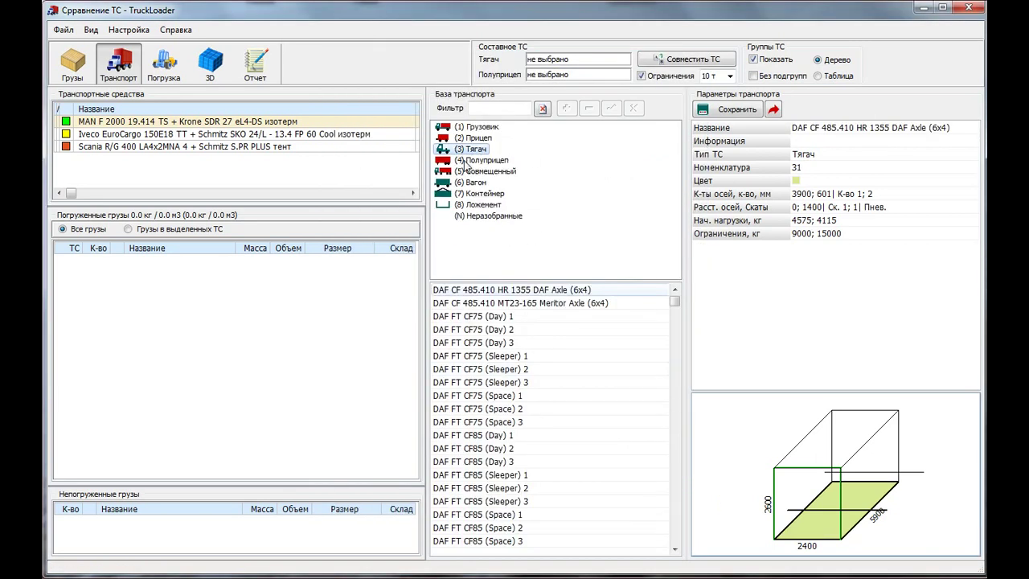
pyautogui.doubleClick(465, 162)
pyautogui.click(491, 185)
pyautogui.click(493, 195)
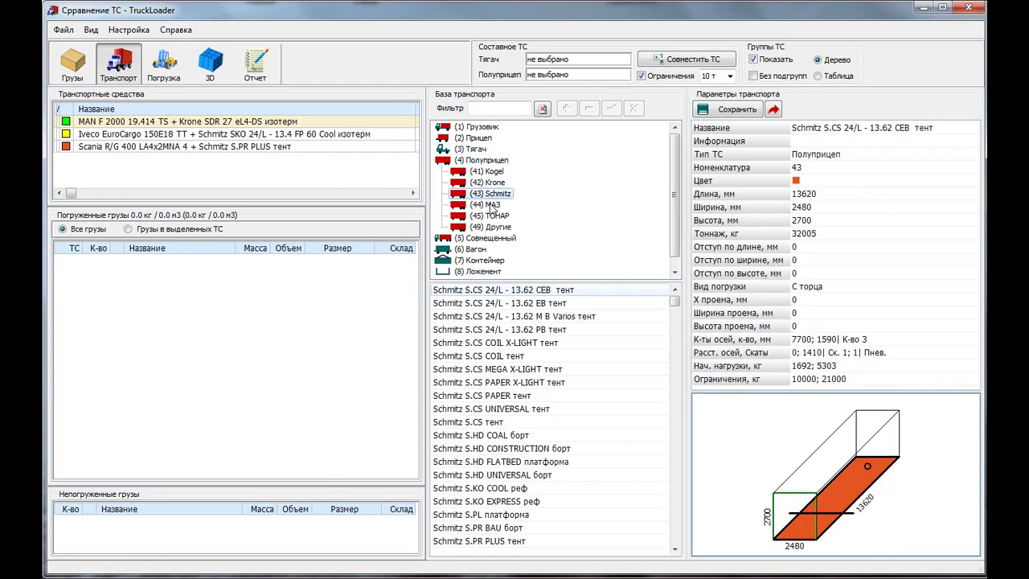
pyautogui.click(491, 207)
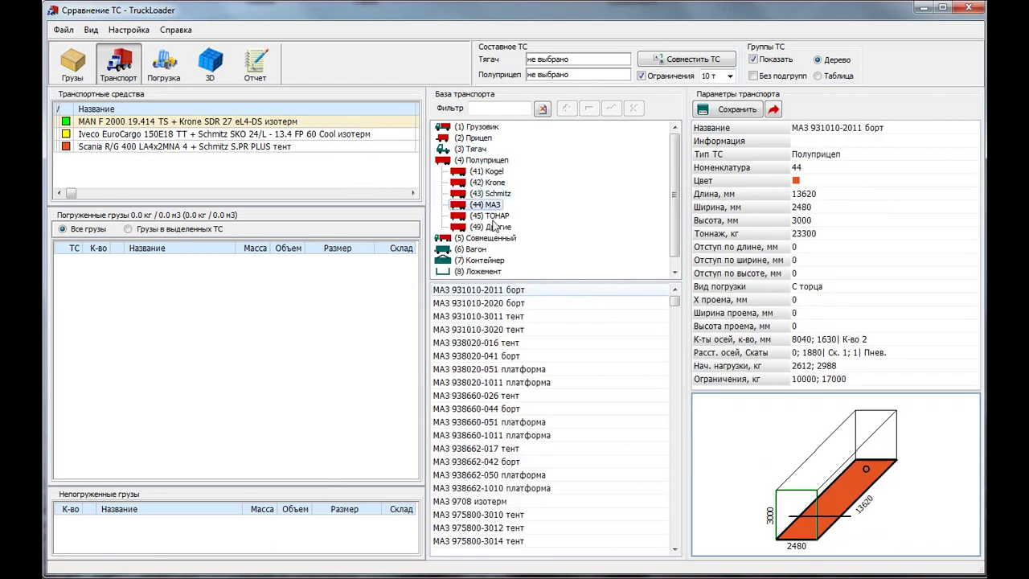
pyautogui.click(484, 397)
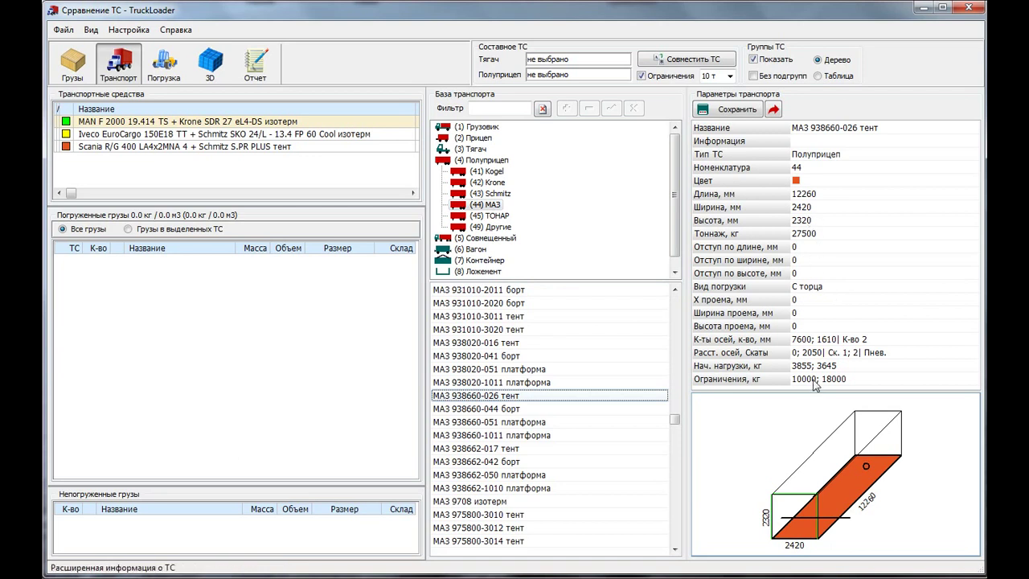
pyautogui.doubleClick(814, 366)
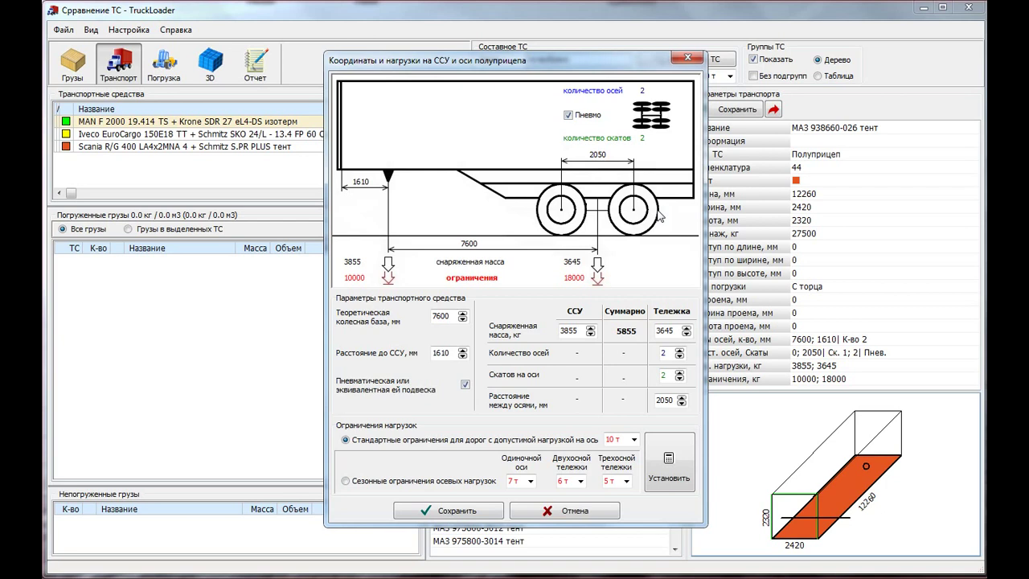
pyautogui.click(577, 511)
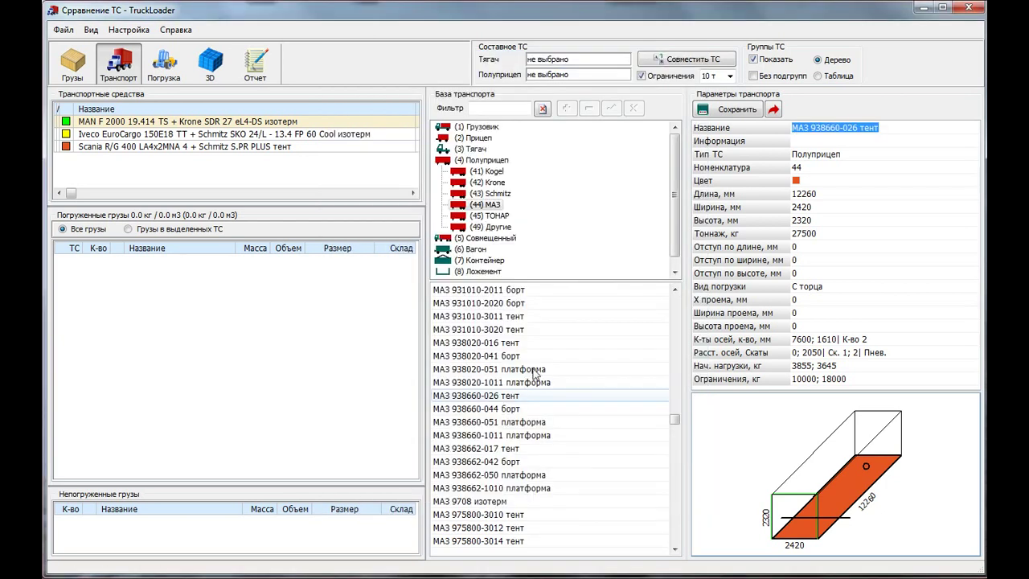
# Step: Assign the Krone SDP 27 eLB4-CS тент as the semi-trailer of the composite vehicle
pyautogui.click(534, 332)
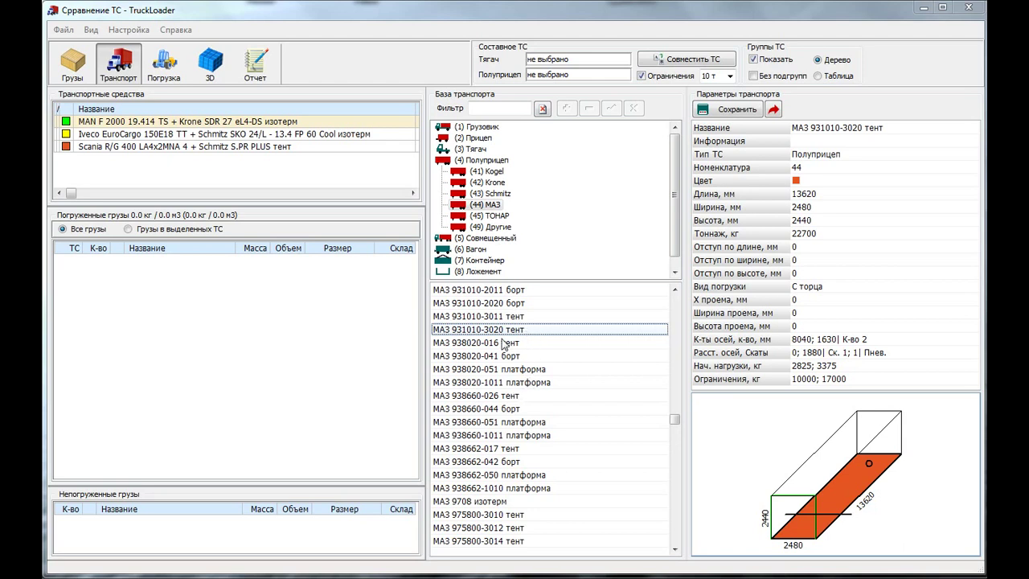
pyautogui.click(495, 183)
pyautogui.click(513, 382)
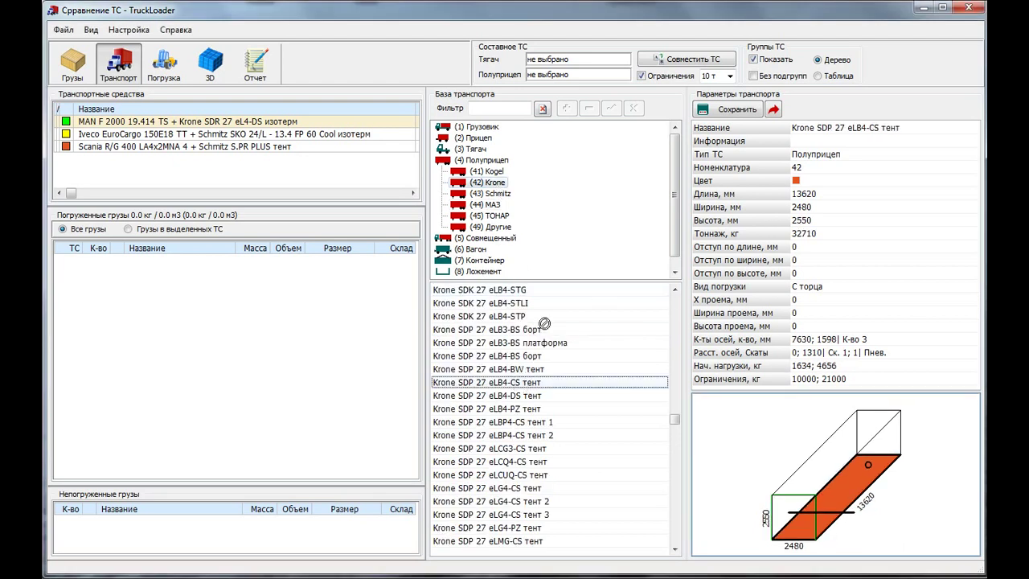
pyautogui.click(596, 78)
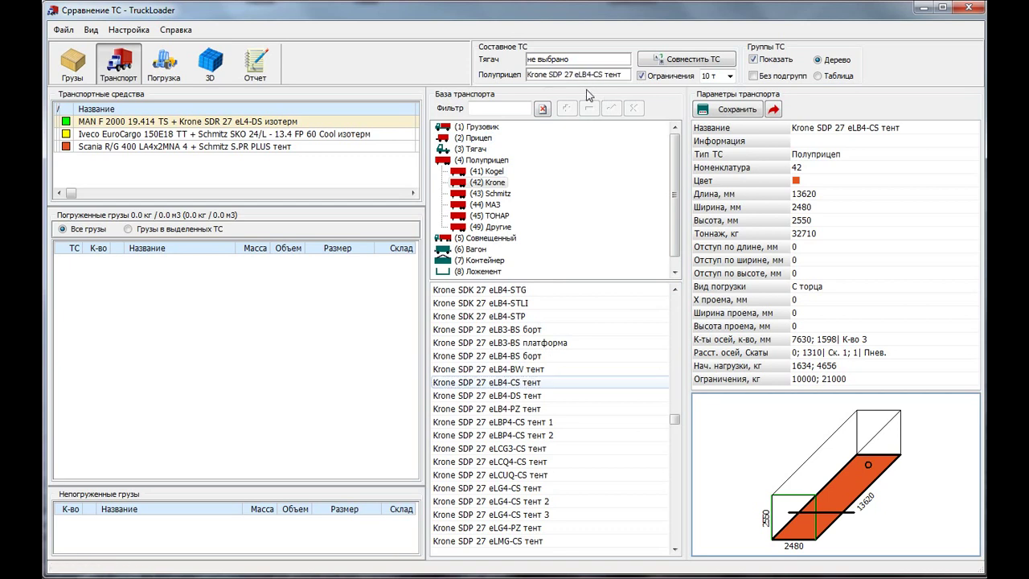
# Step: Assign the Mercedes-Benz Actros 2640LS-33 (6x4) as the tractor of the composite vehicle
pyautogui.click(468, 150)
pyautogui.click(496, 195)
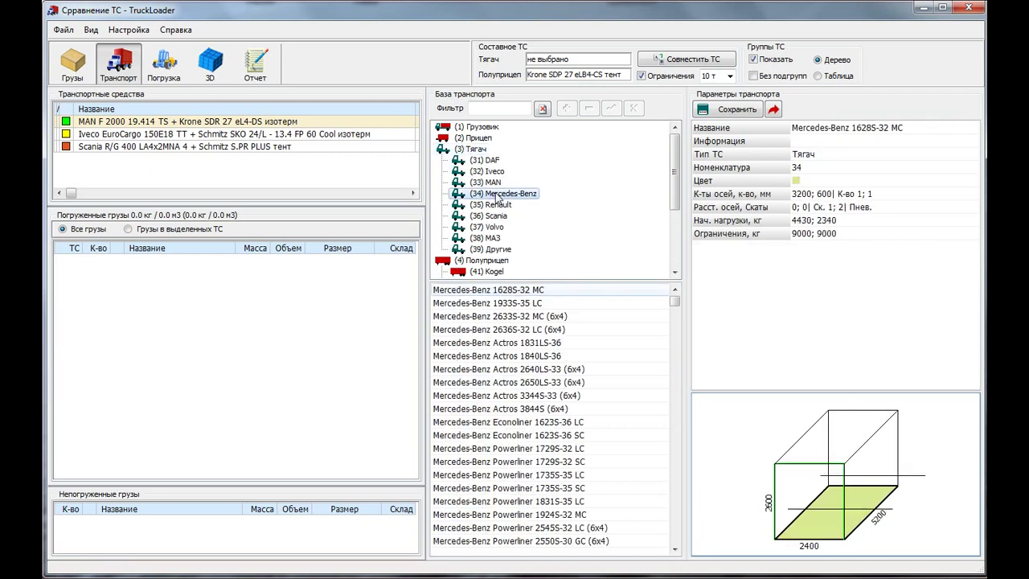
pyautogui.click(523, 356)
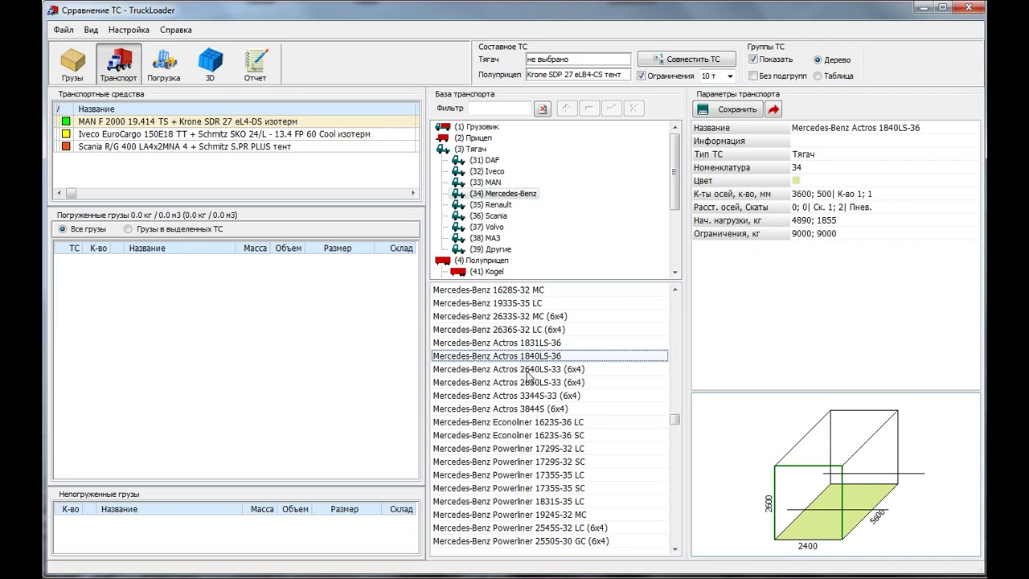
pyautogui.click(529, 370)
pyautogui.click(607, 63)
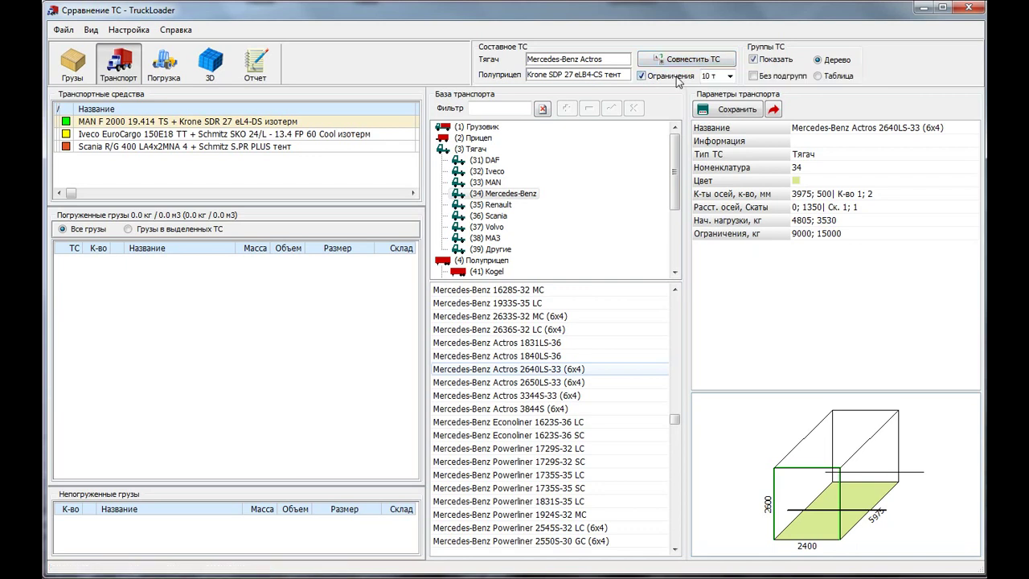
# Step: Keep load restrictions enabled at 10 т and combine the chosen tractor and semi-trailer into one vehicle
pyautogui.click(730, 76)
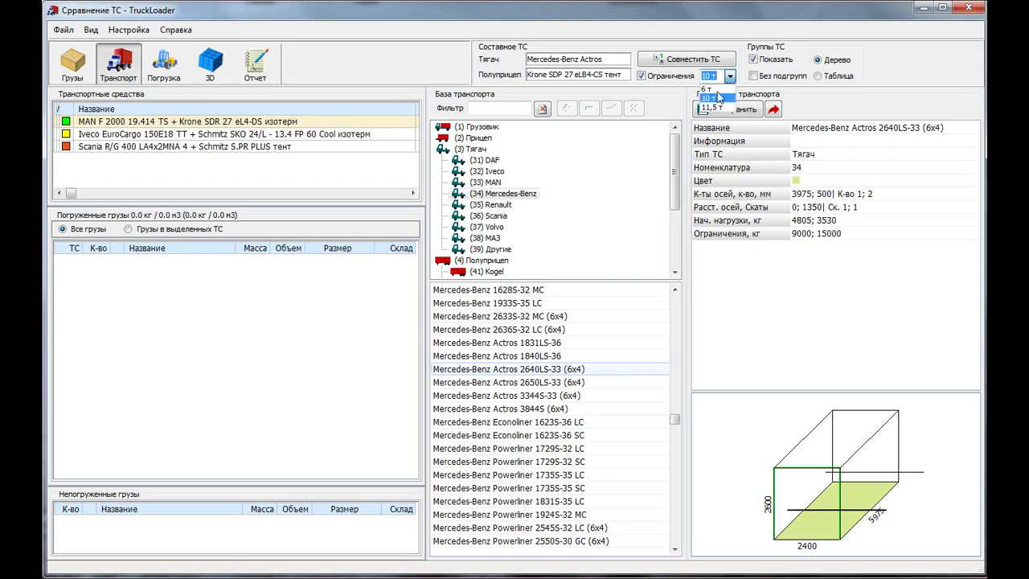
pyautogui.click(714, 98)
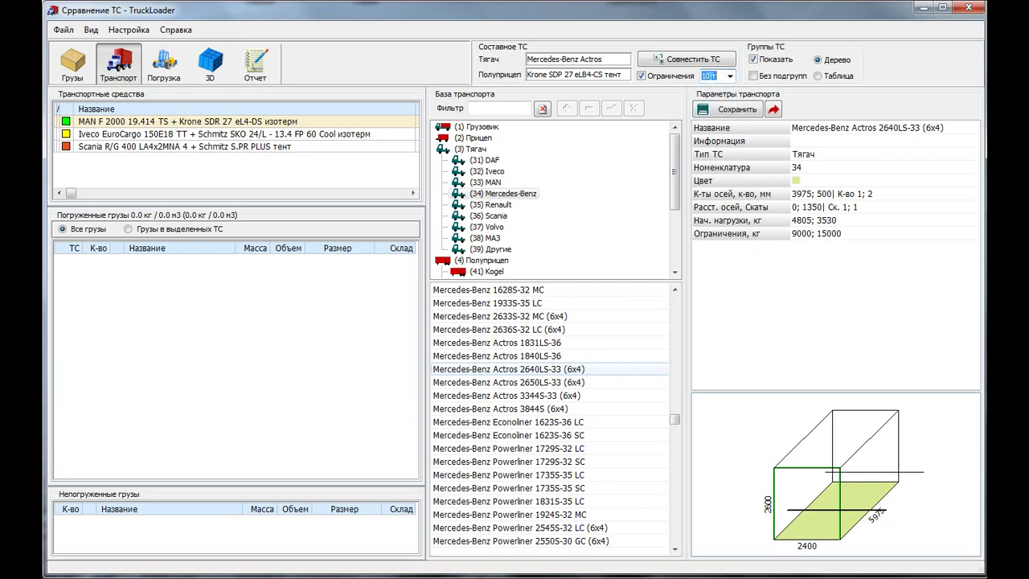
pyautogui.click(703, 61)
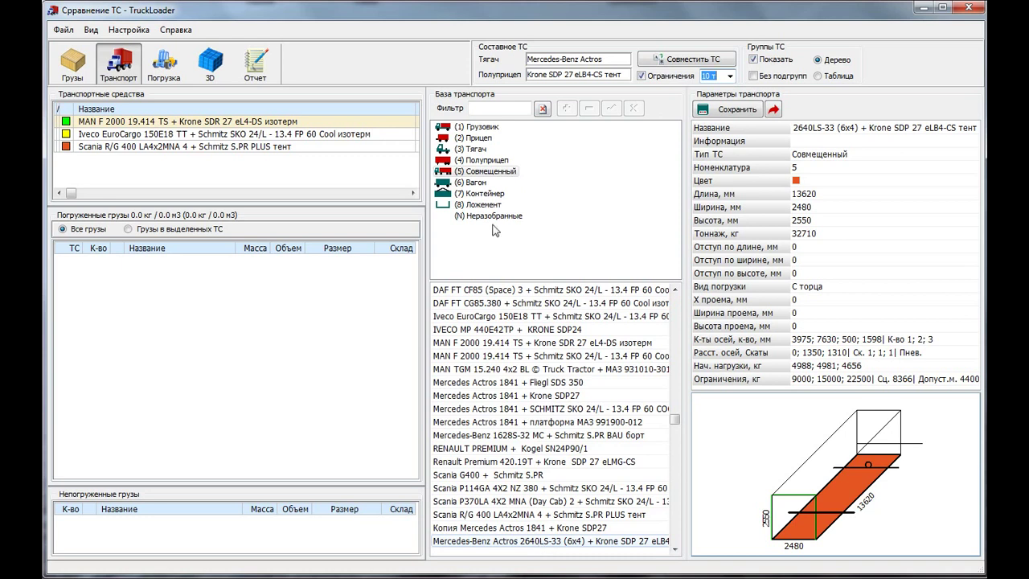
# Step: In the combined vehicle's axle settings, try one axle with two tyres per side on bogie 2
pyautogui.doubleClick(816, 376)
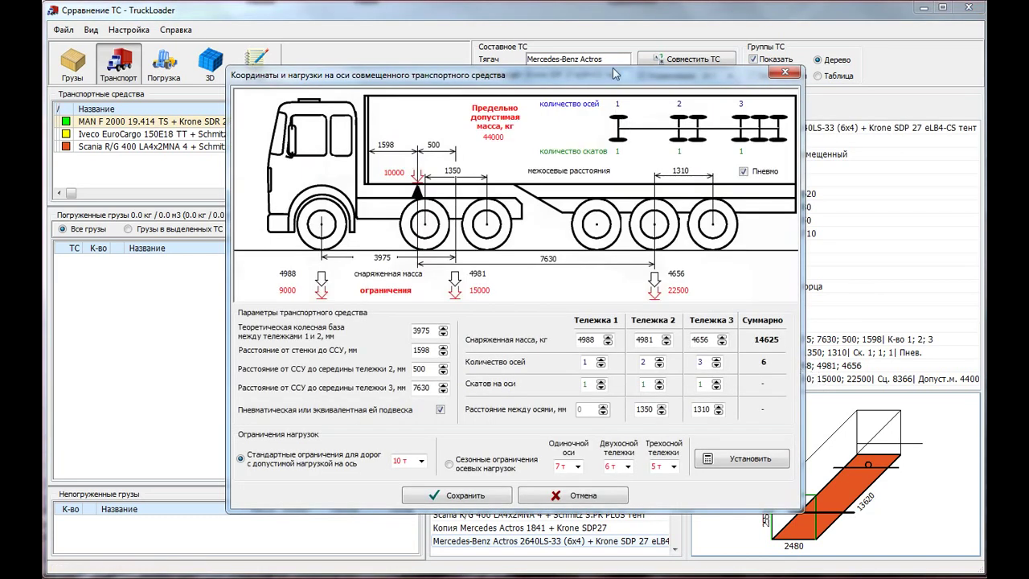
pyautogui.moveTo(605, 80); pyautogui.dragTo(551, 54)
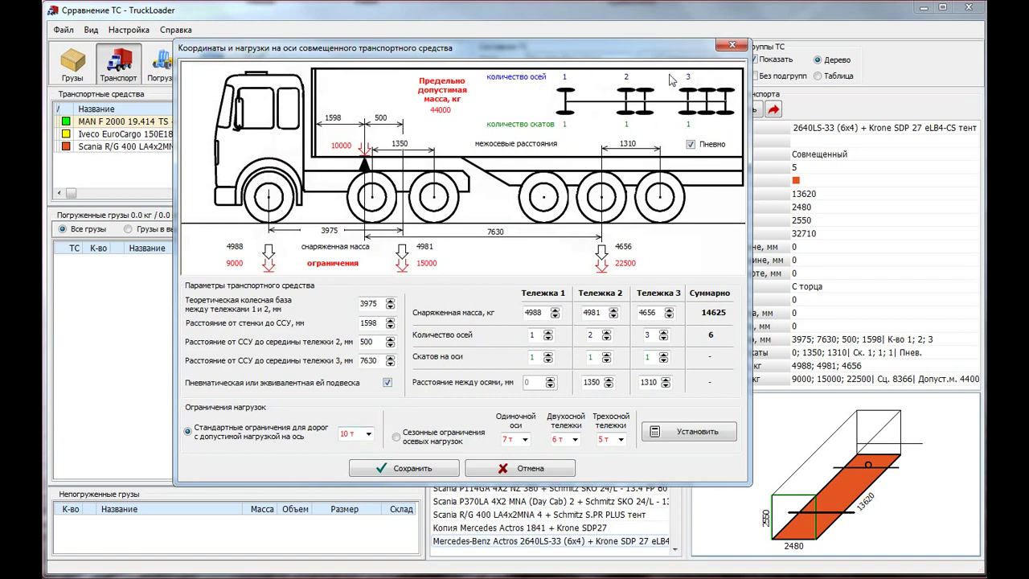
pyautogui.click(428, 260)
pyautogui.press('Escape')
pyautogui.click(633, 78)
pyautogui.click(638, 82)
pyautogui.click(632, 126)
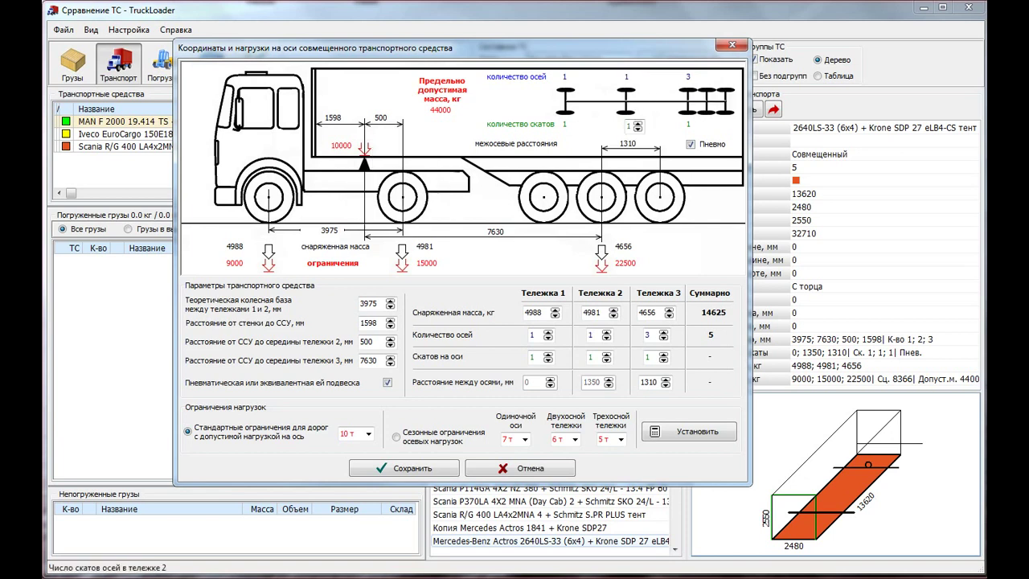
pyautogui.click(638, 125)
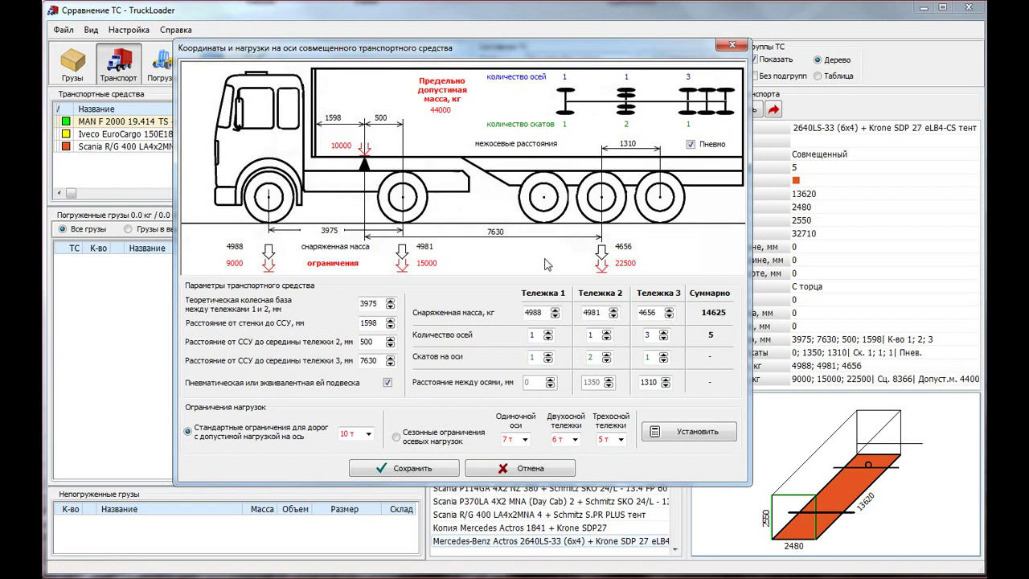
# Step: Try applying seasonal axle-load limits of 7 т single, 6 т two-axle and 5 т three-axle to the combined vehicle, then discard the edits
pyautogui.click(687, 437)
pyautogui.click(416, 443)
pyautogui.click(575, 440)
pyautogui.click(575, 440)
pyautogui.click(622, 440)
pyautogui.click(623, 442)
pyautogui.click(683, 442)
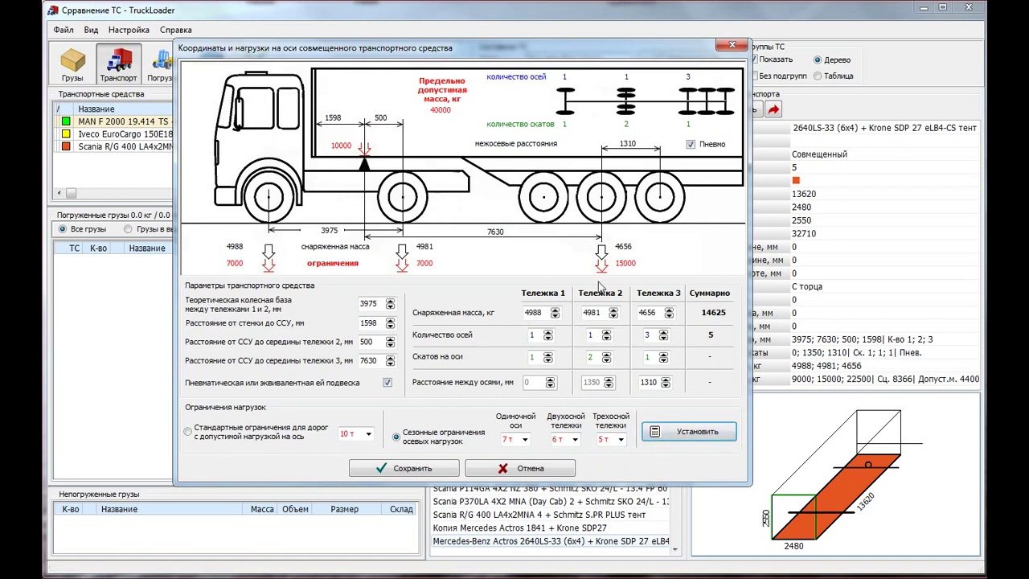
pyautogui.click(521, 469)
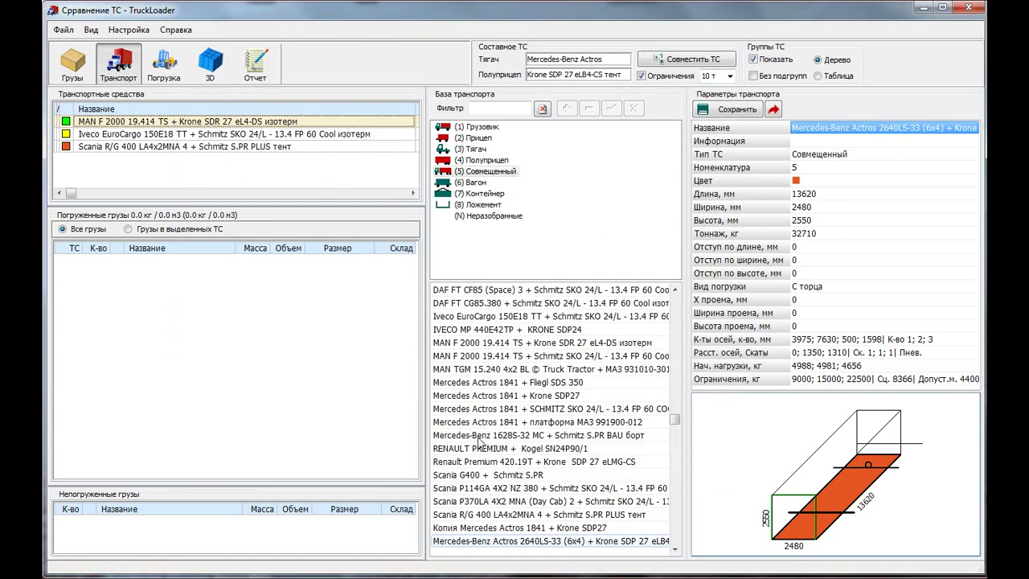
# Step: Examine the axle-load diagrams of the MAN, Iveco EuroCargo and Scania vehicle combinations in the loading view
pyautogui.click(175, 77)
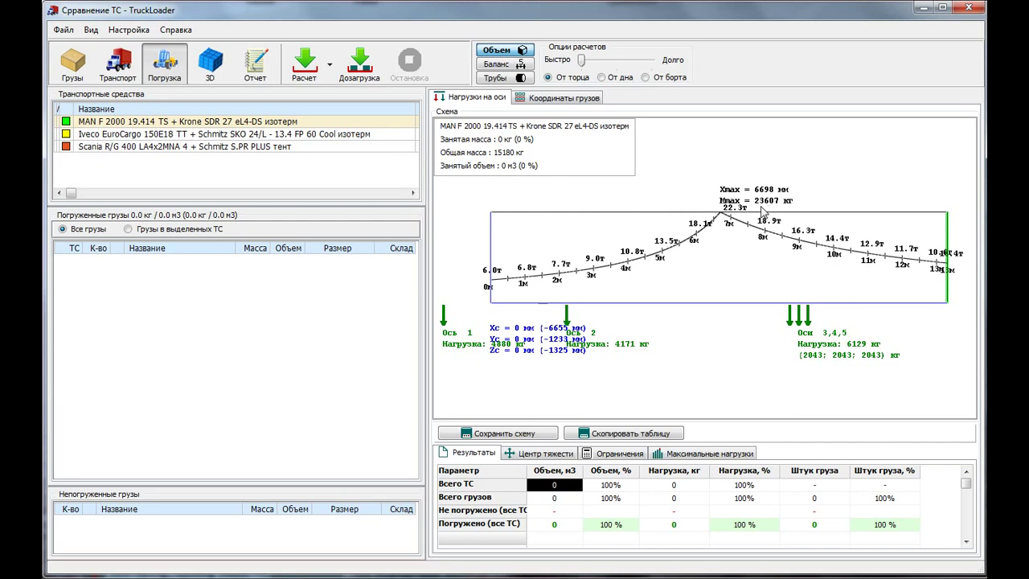
pyautogui.press('Down')
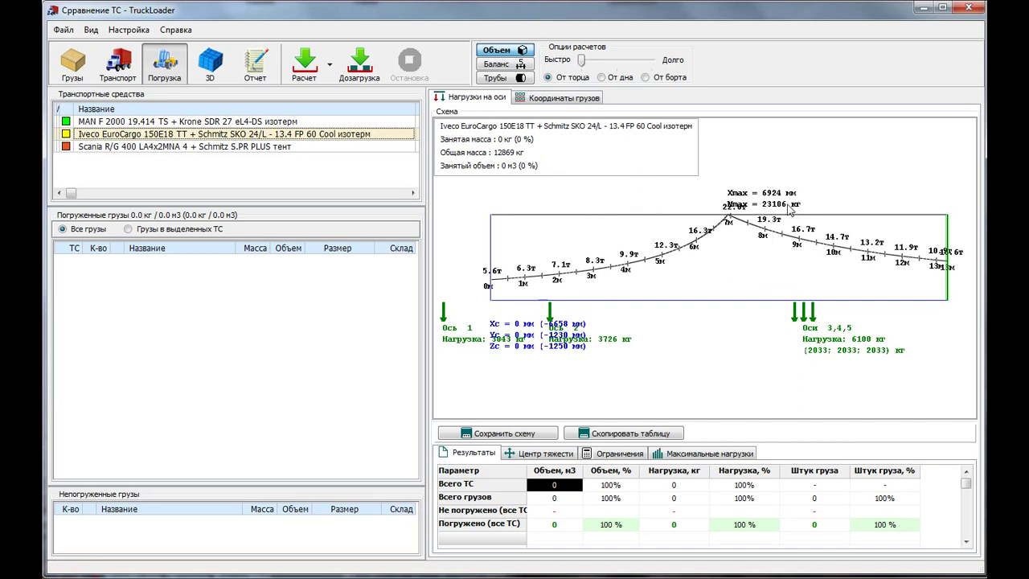
pyautogui.press('Down')
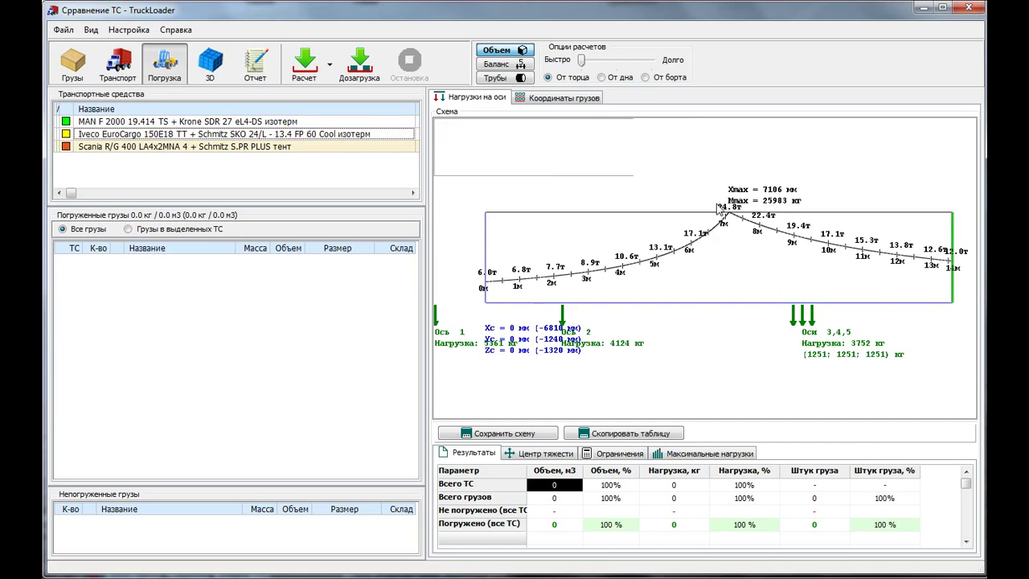